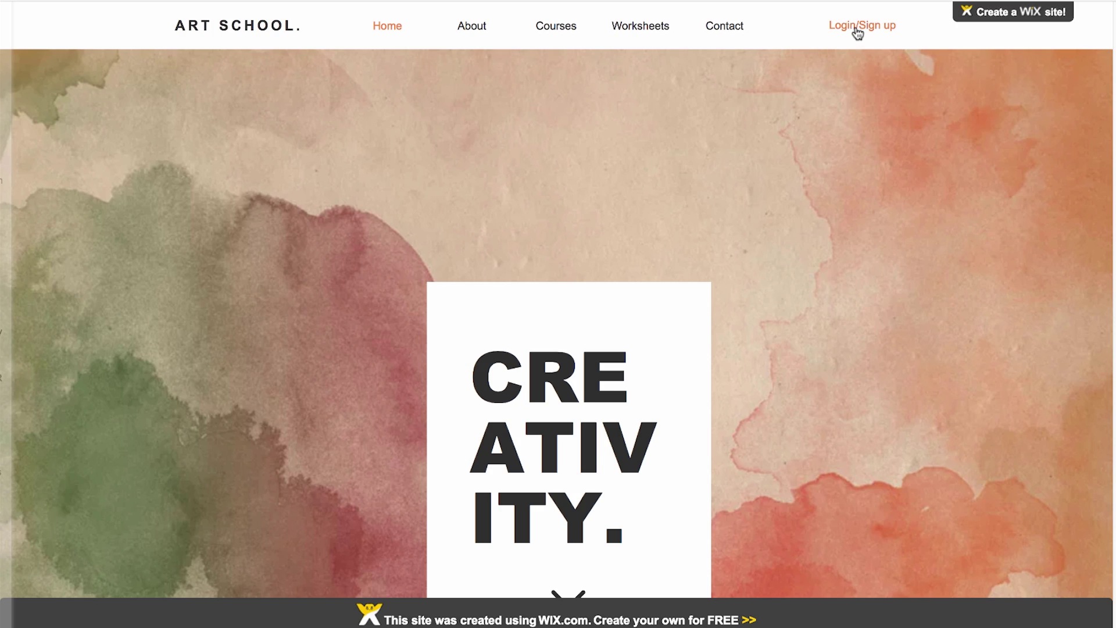
- Log in to the live site as a member with the account e-mail and password
click(854, 29)
click(340, 288)
click(326, 343)
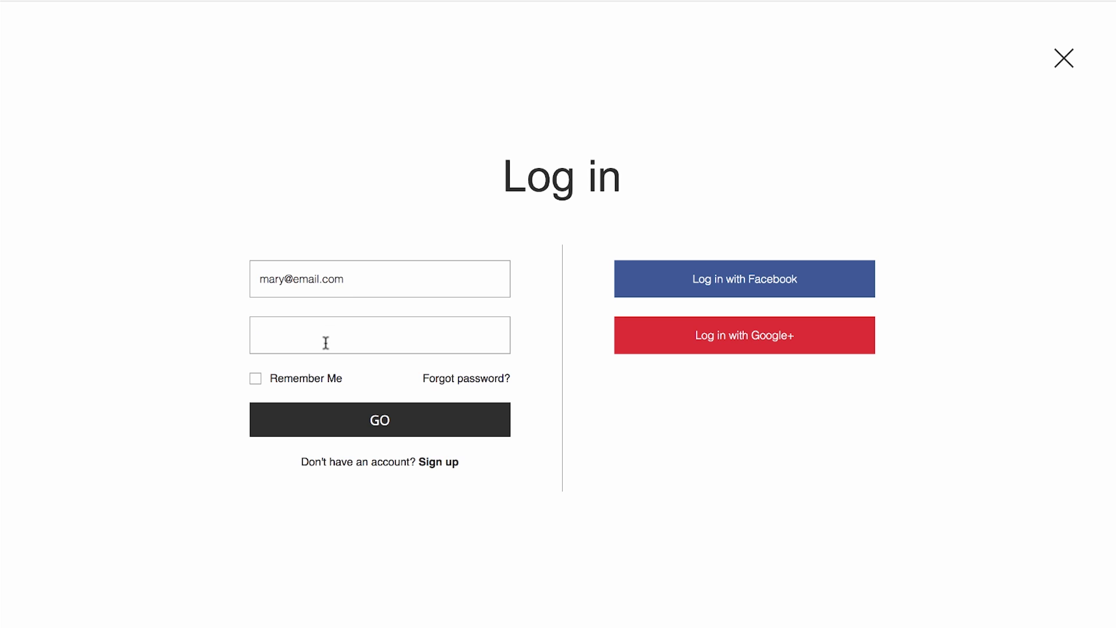
text(••••••)
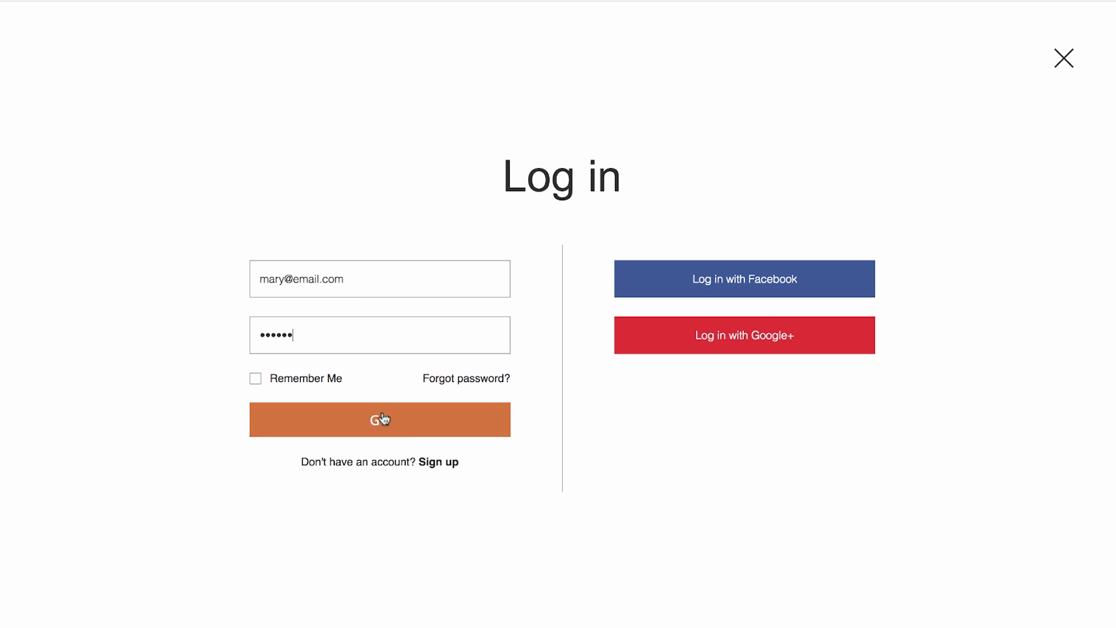
click(378, 419)
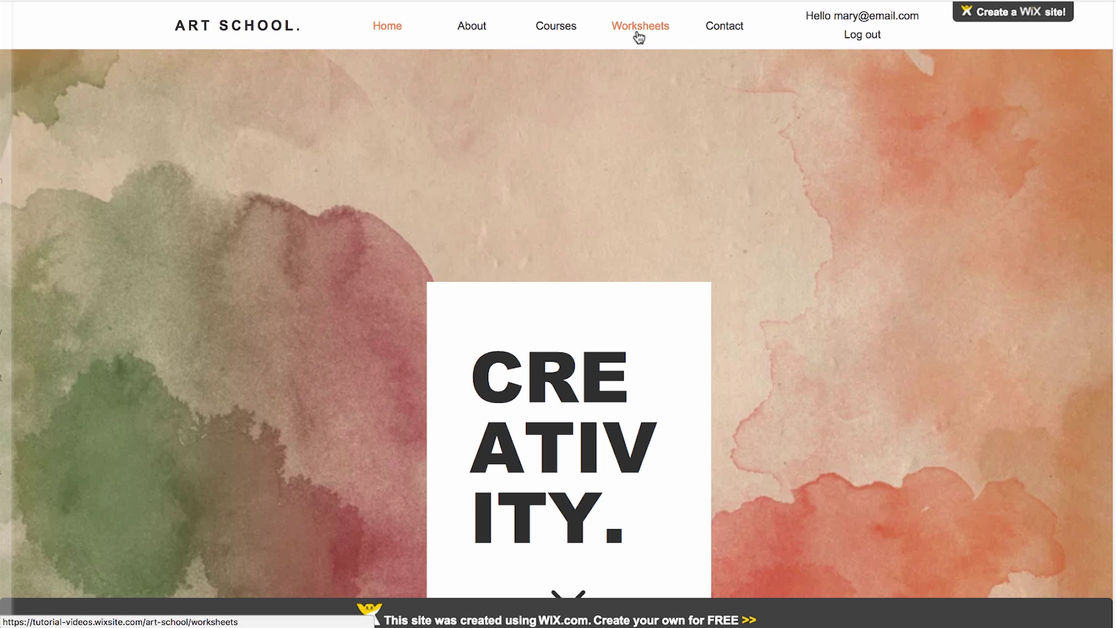
- Go to the Worksheets page and scroll through its six class worksheets
click(638, 37)
scroll(638, 37, down, 2)
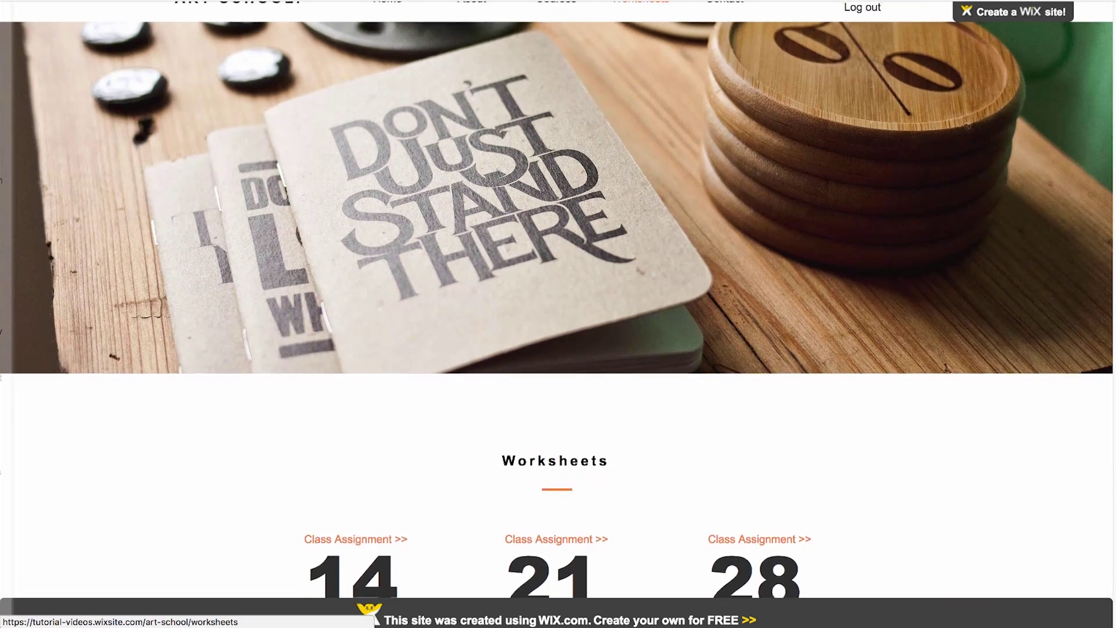
scroll(558, 299, down, 3)
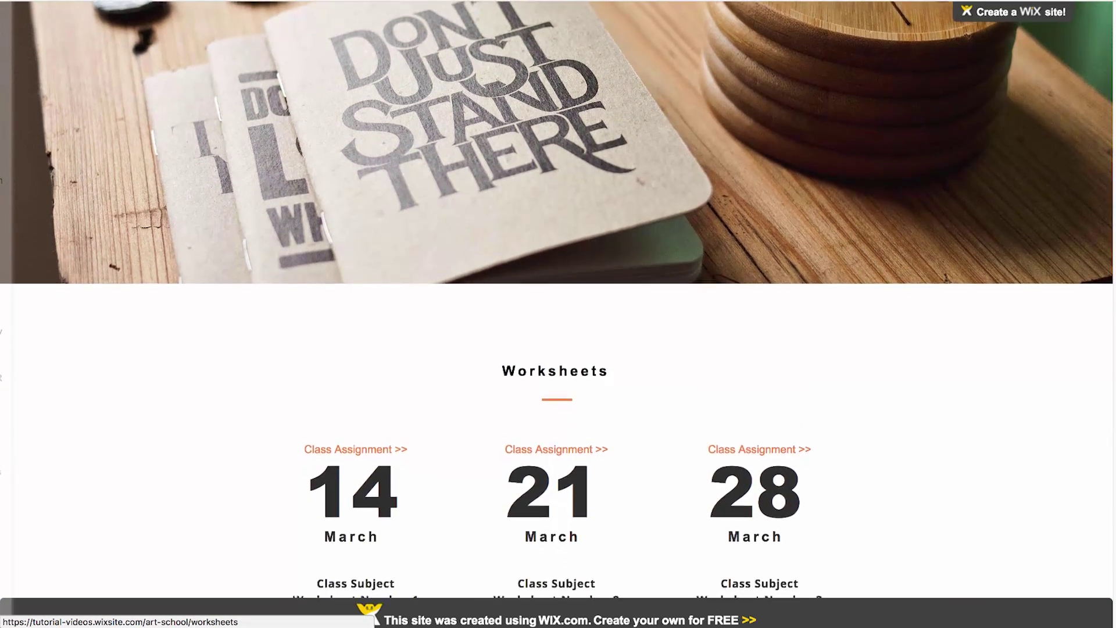
scroll(558, 299, down, 3)
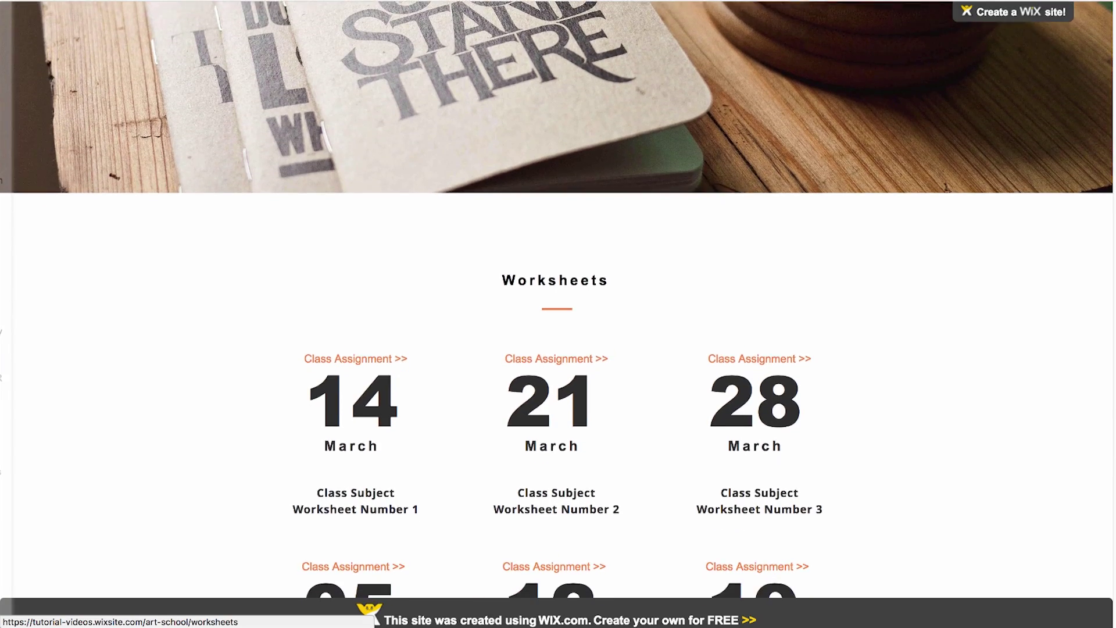
scroll(558, 299, down, 3)
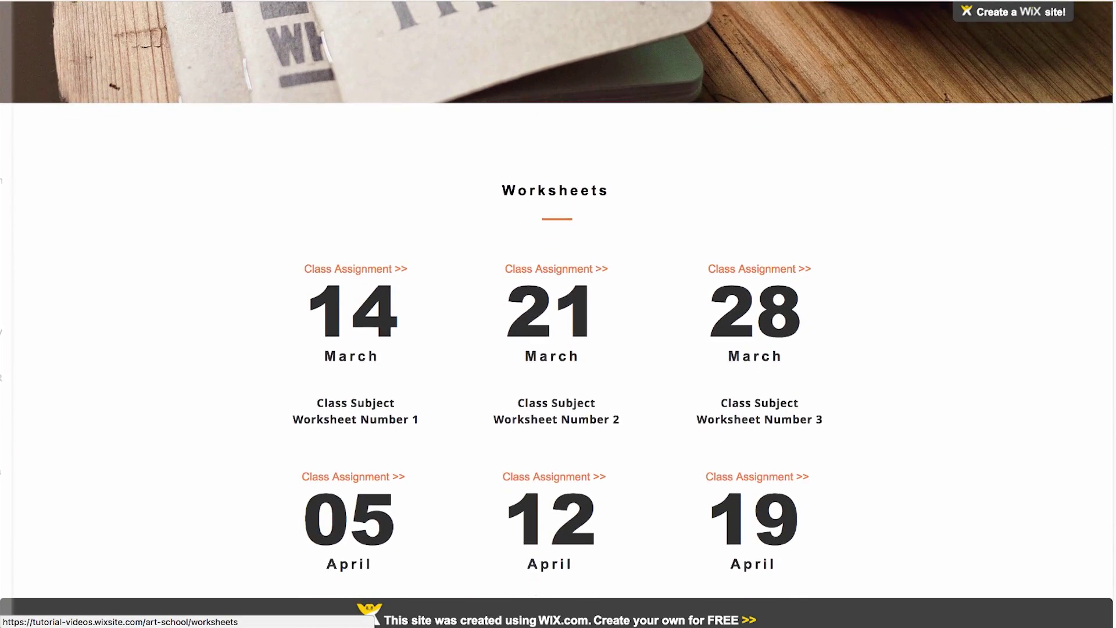
scroll(558, 299, down, 3)
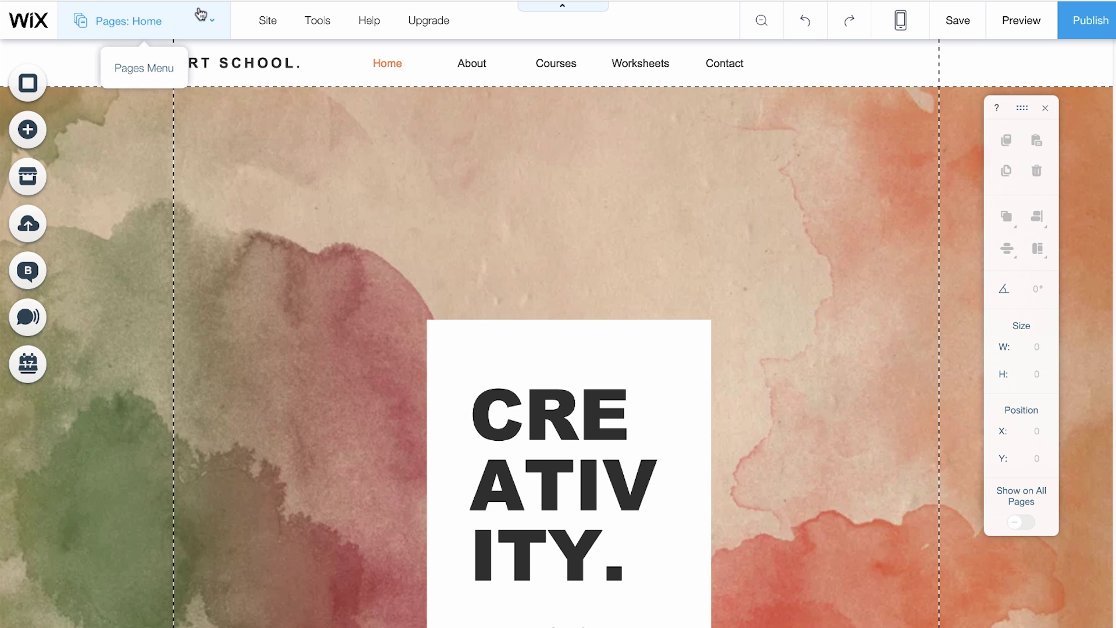
- Set the Worksheets page's permissions to Members only
click(209, 25)
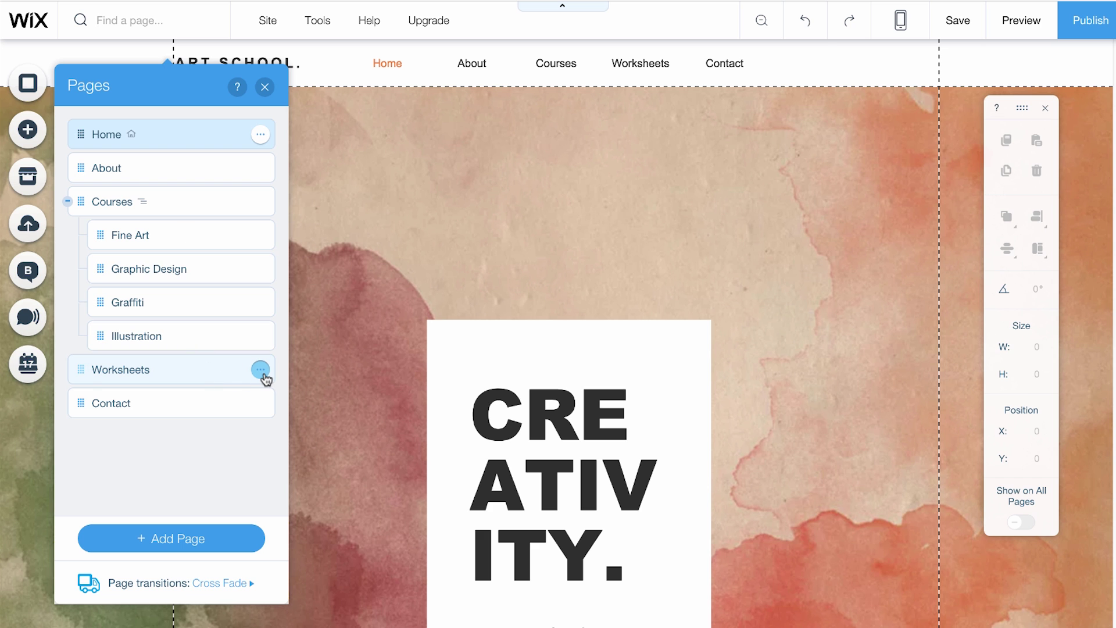
click(261, 371)
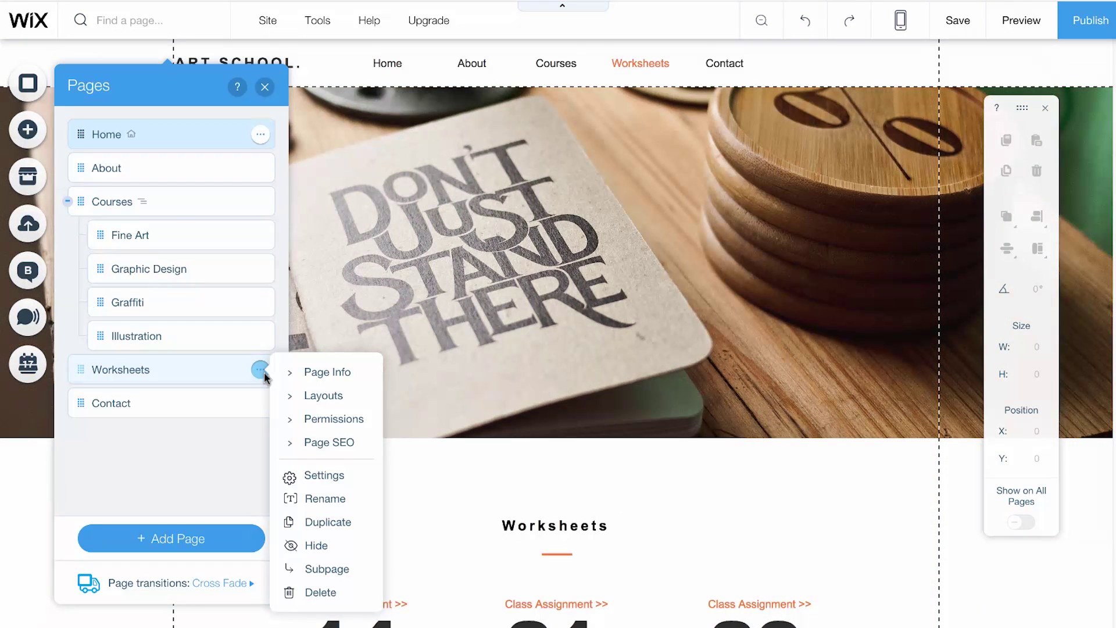
click(319, 428)
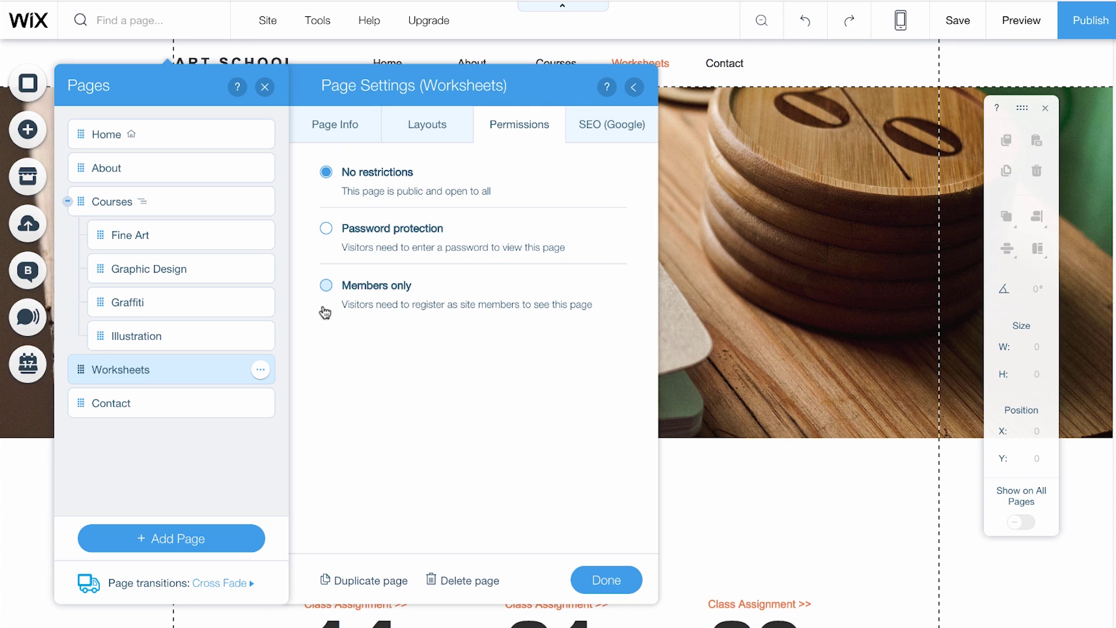
click(326, 286)
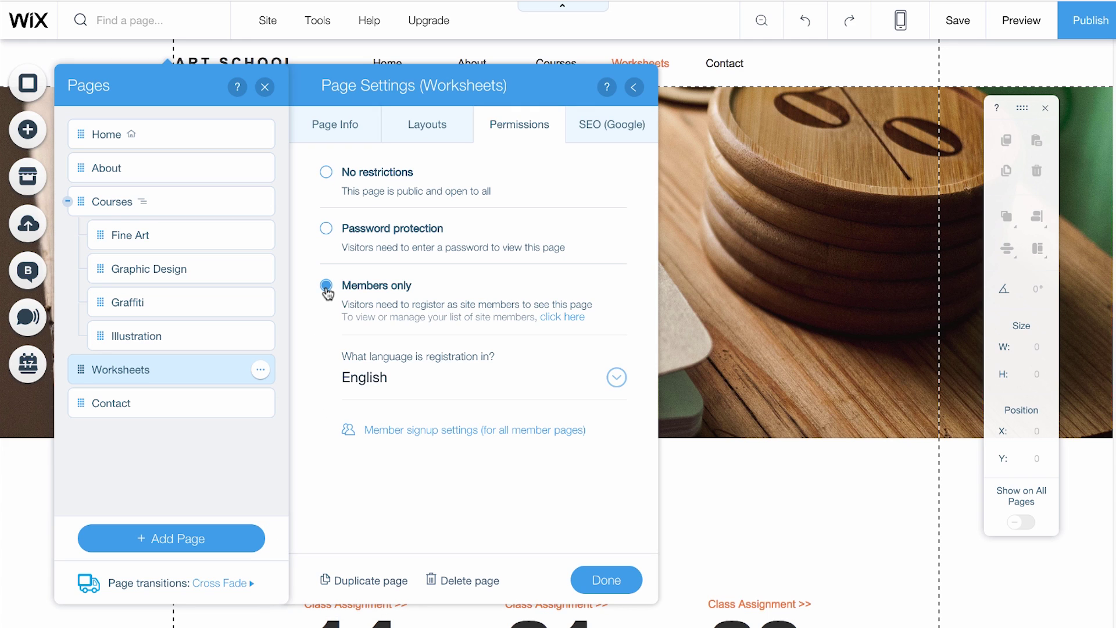
- Make member signup 'People I approve' and enable Google and Facebook login
click(397, 431)
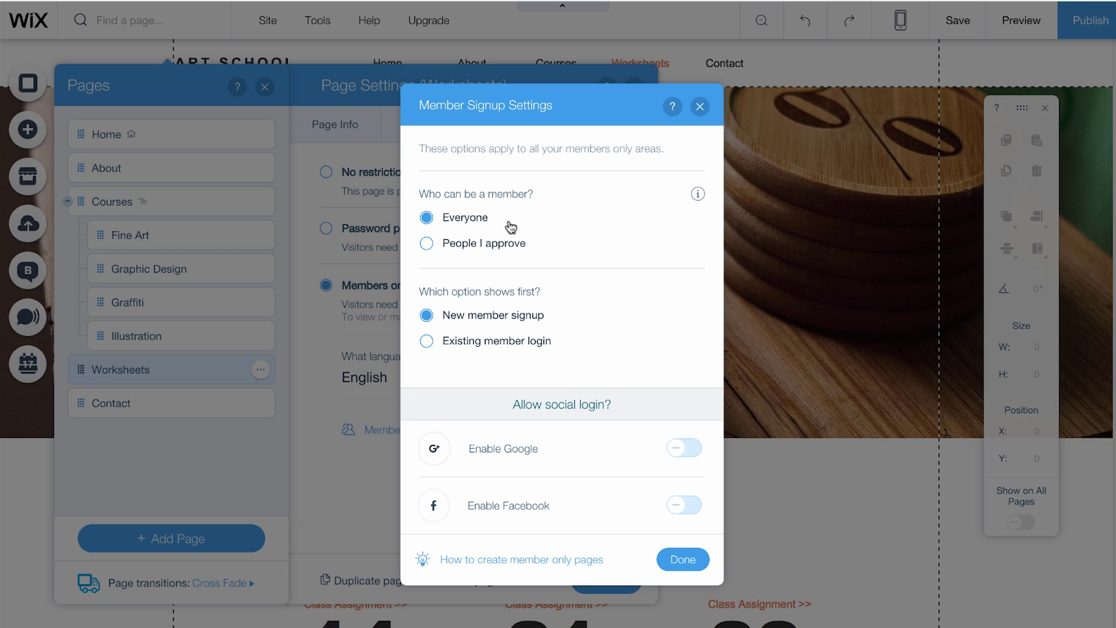
click(524, 251)
click(685, 451)
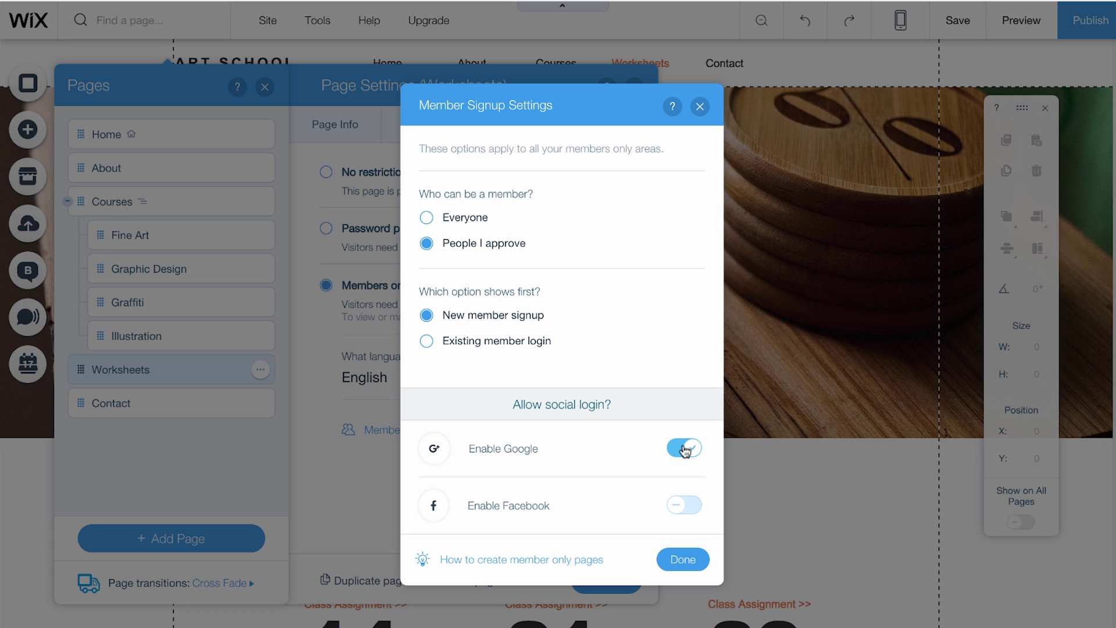
click(684, 507)
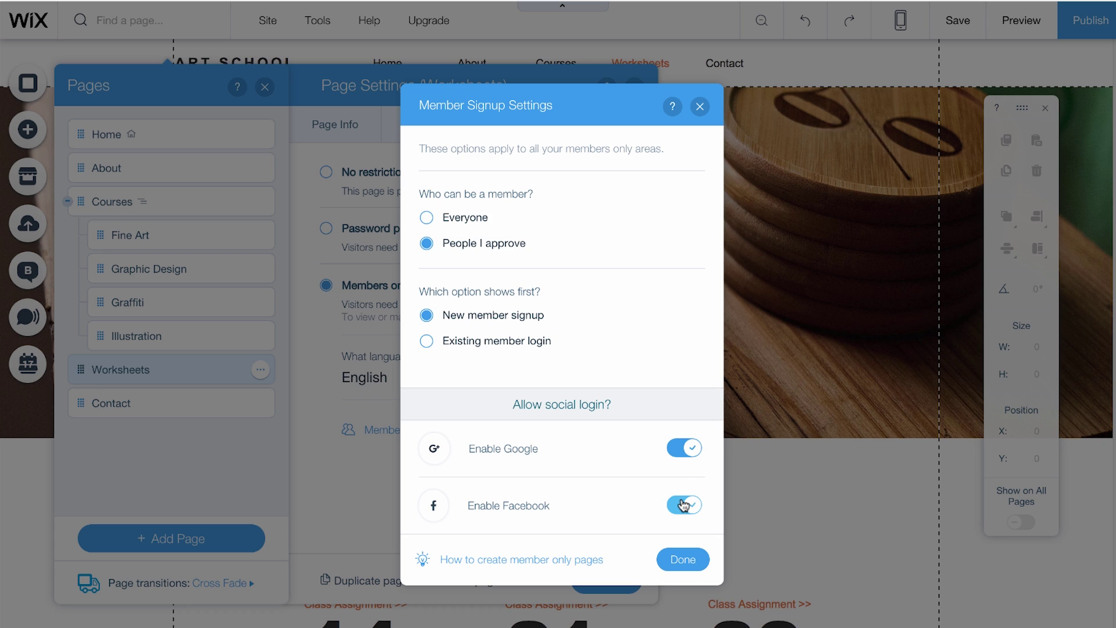
click(680, 561)
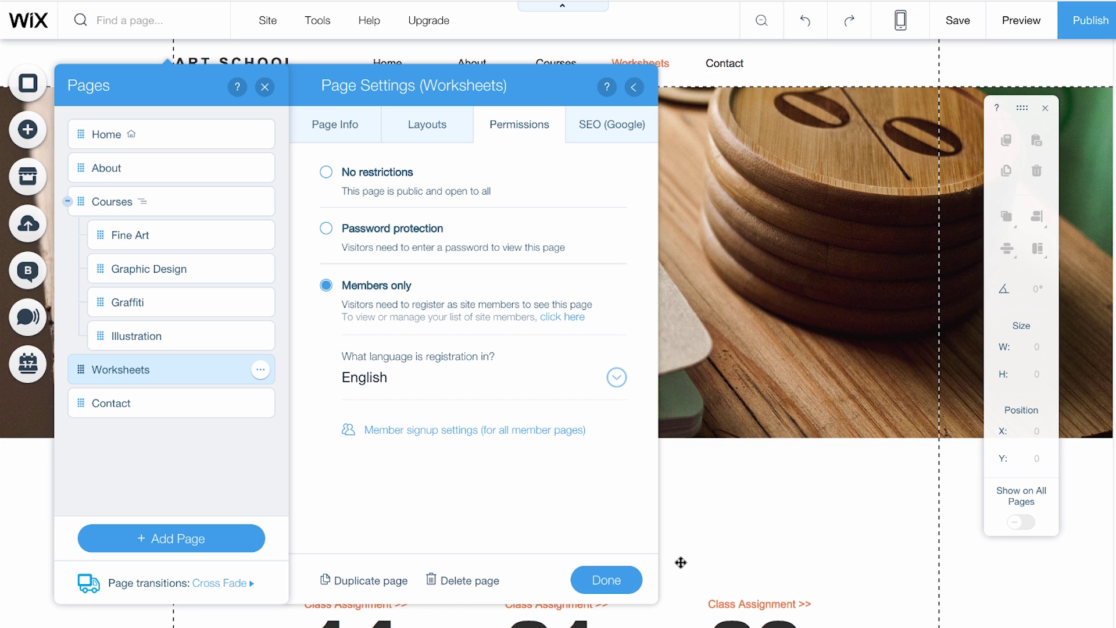
- Close the page settings, publish the site and view the live version
click(622, 578)
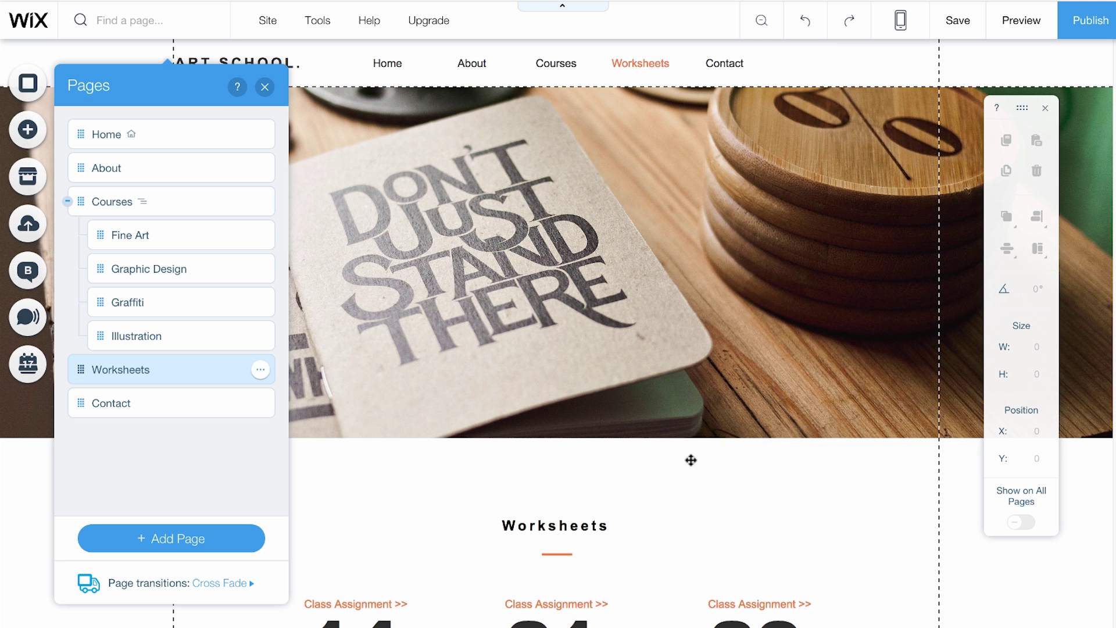
click(1091, 29)
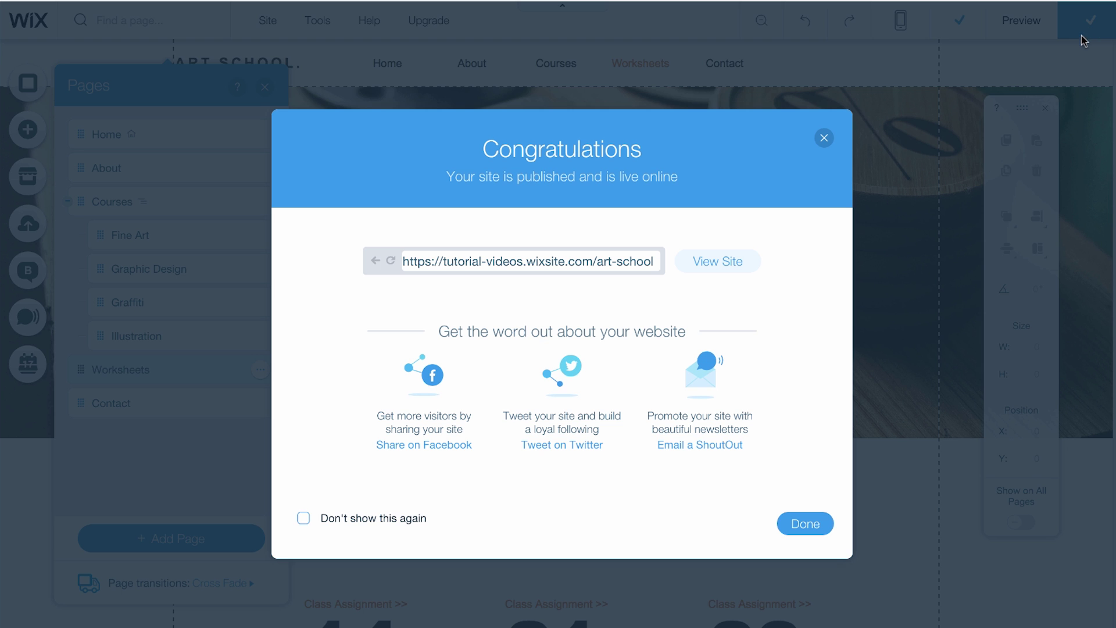
click(719, 261)
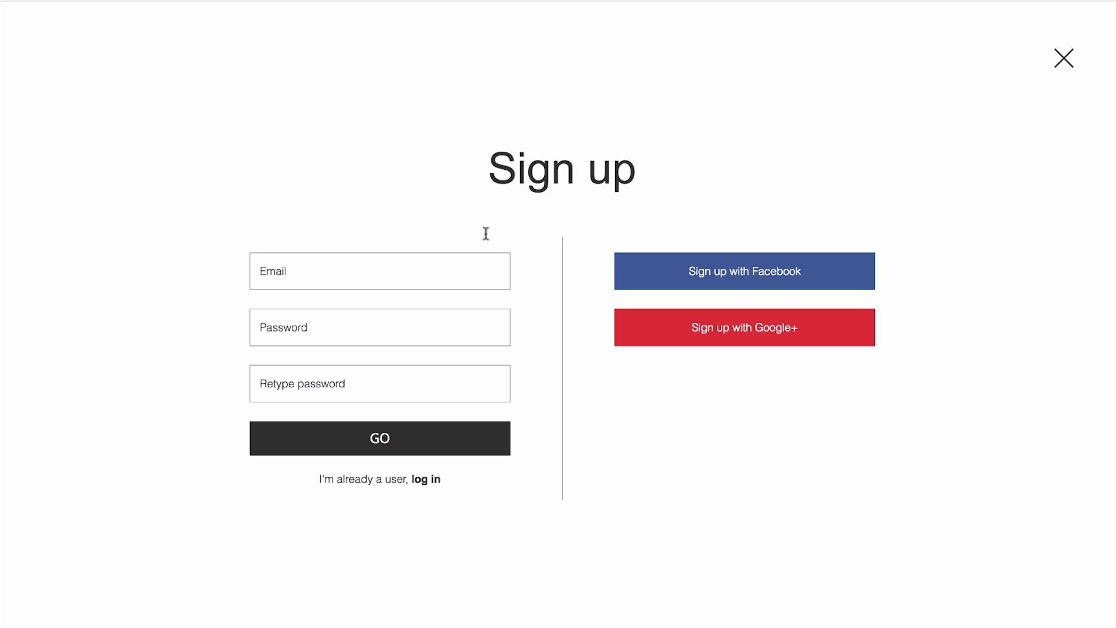
- Switch the live site's Sign up form to the member Log in form
click(426, 480)
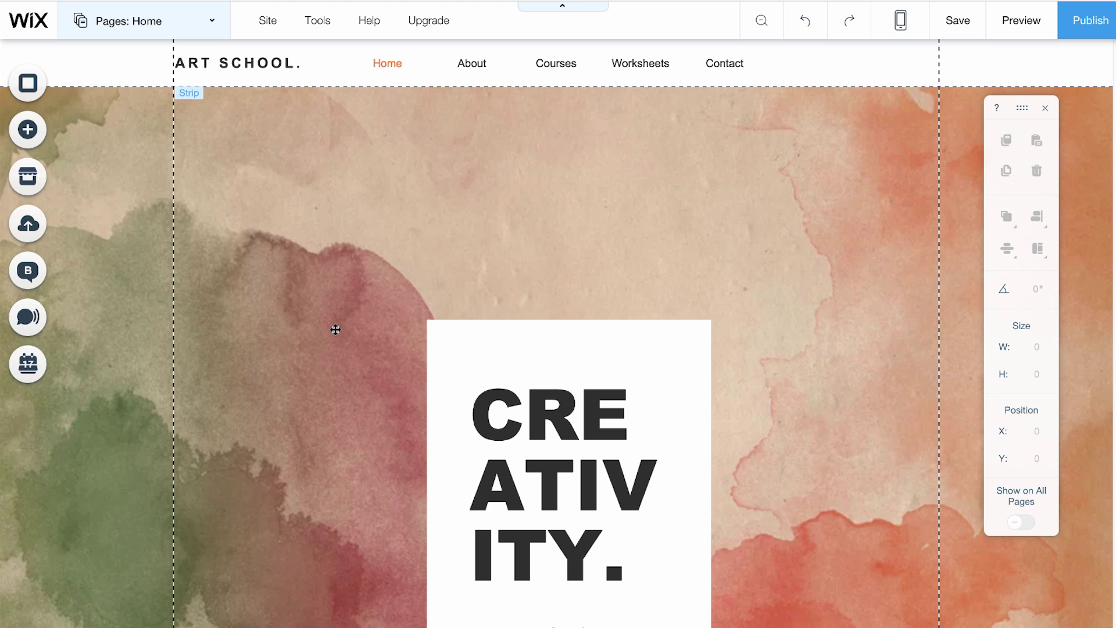
- Place a Member Login button from Site Login Buttons into the header beside the menu
click(24, 125)
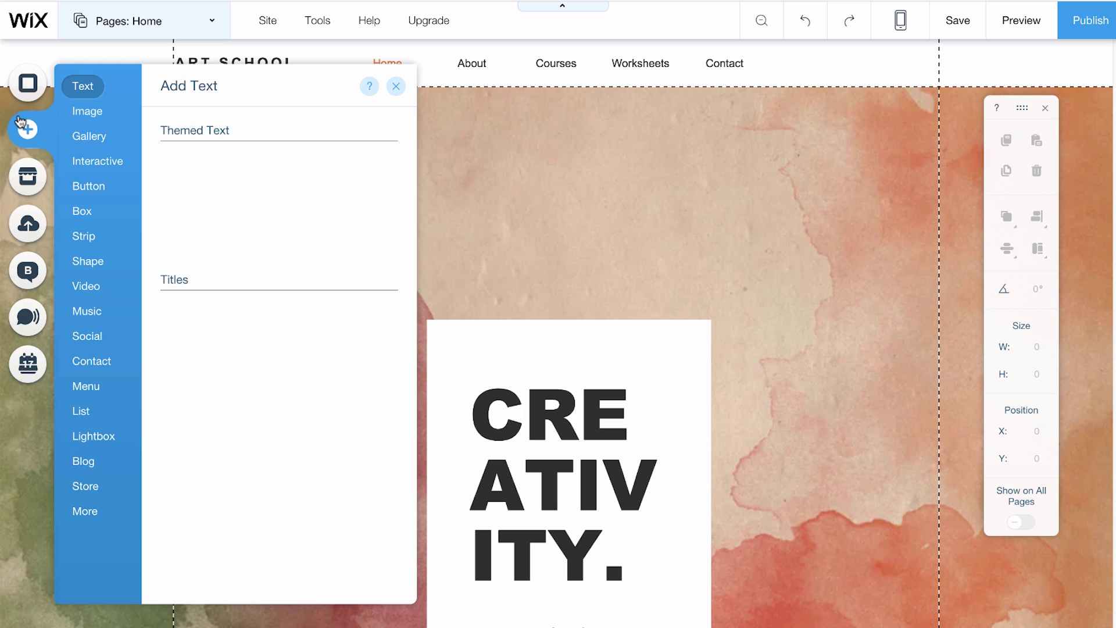
click(85, 513)
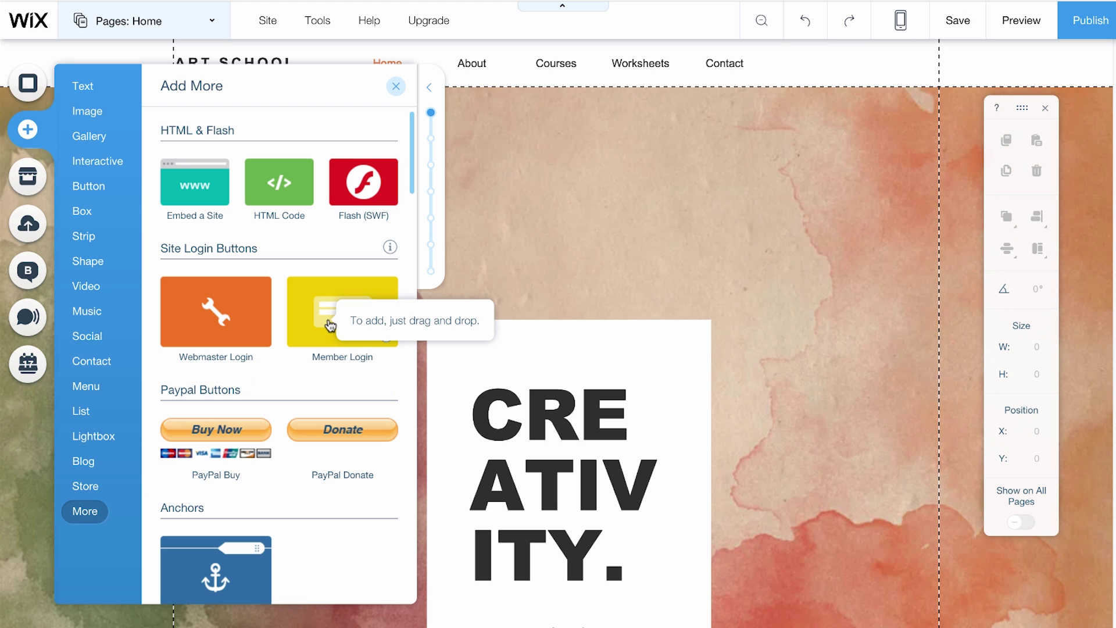
drag(330, 325, 846, 68)
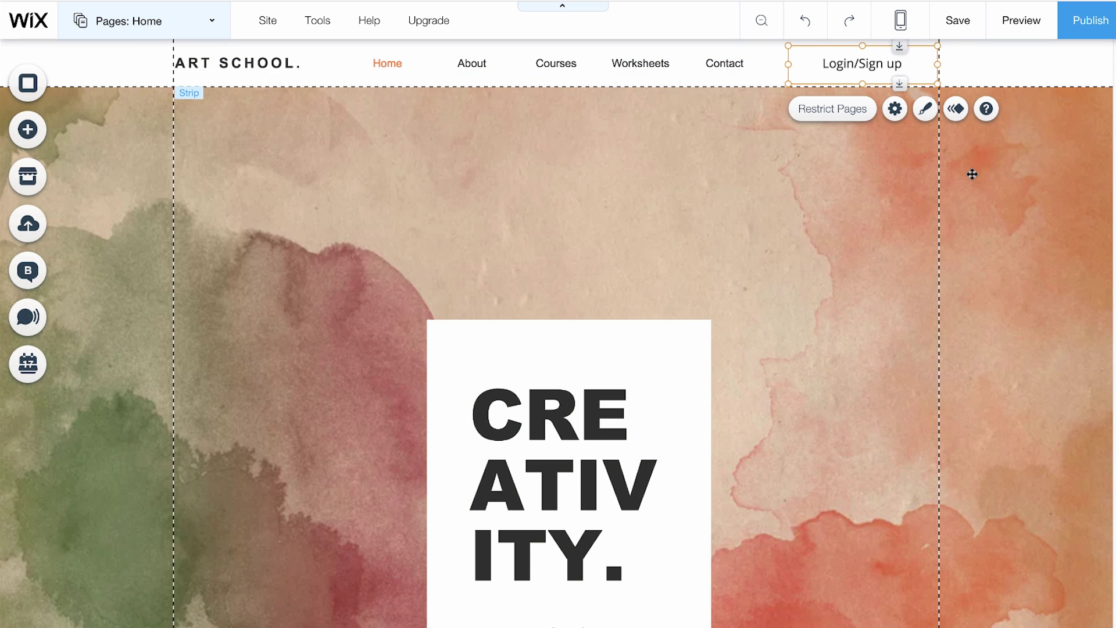
- Change the Login/Sign up button's text colour to the orange site colour
click(924, 112)
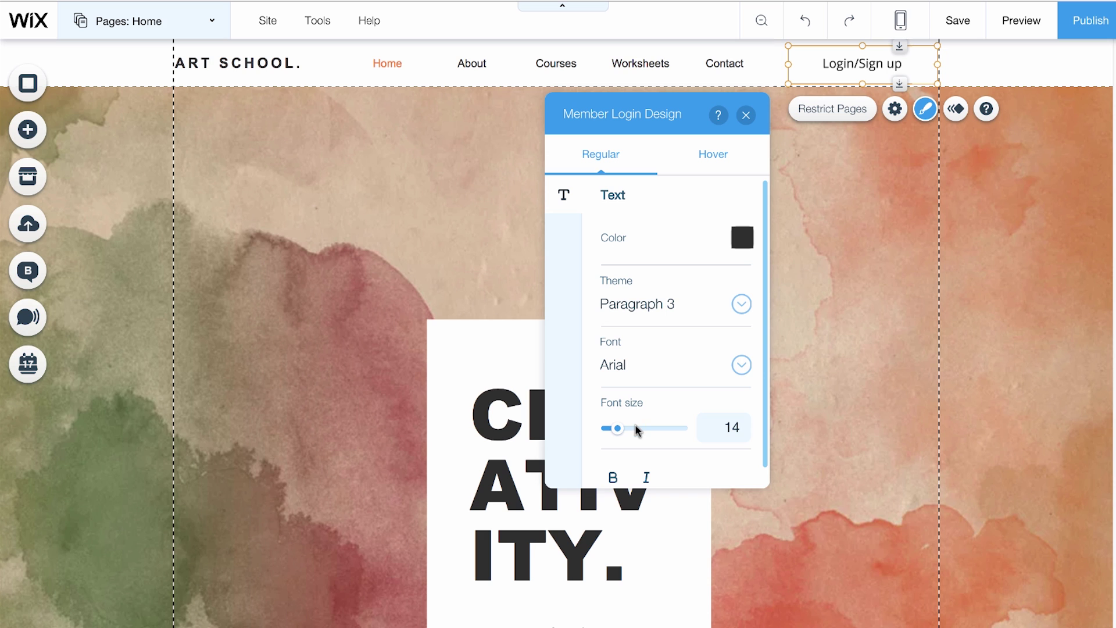
click(748, 241)
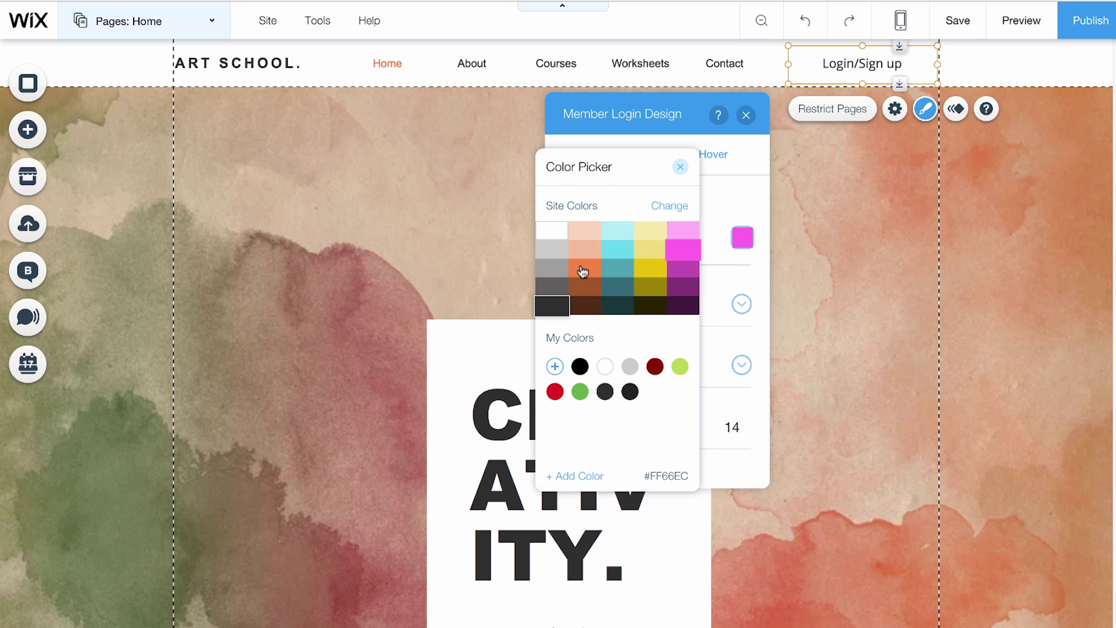
click(584, 268)
click(679, 169)
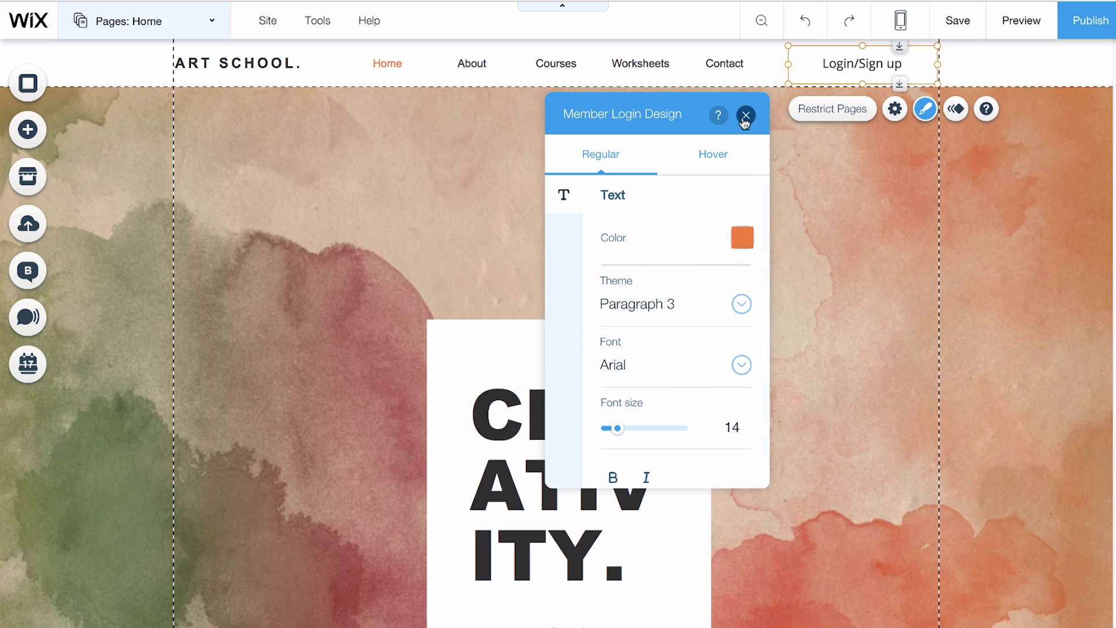
click(746, 115)
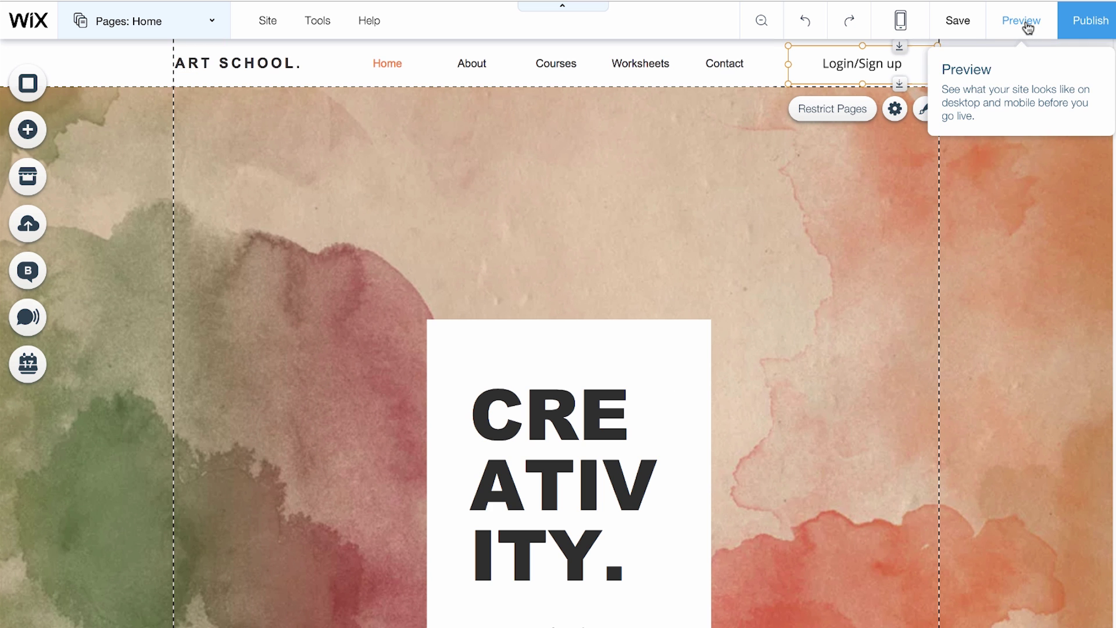
- In Preview, sign up a new member with an e-mail address and matching passwords
click(1027, 27)
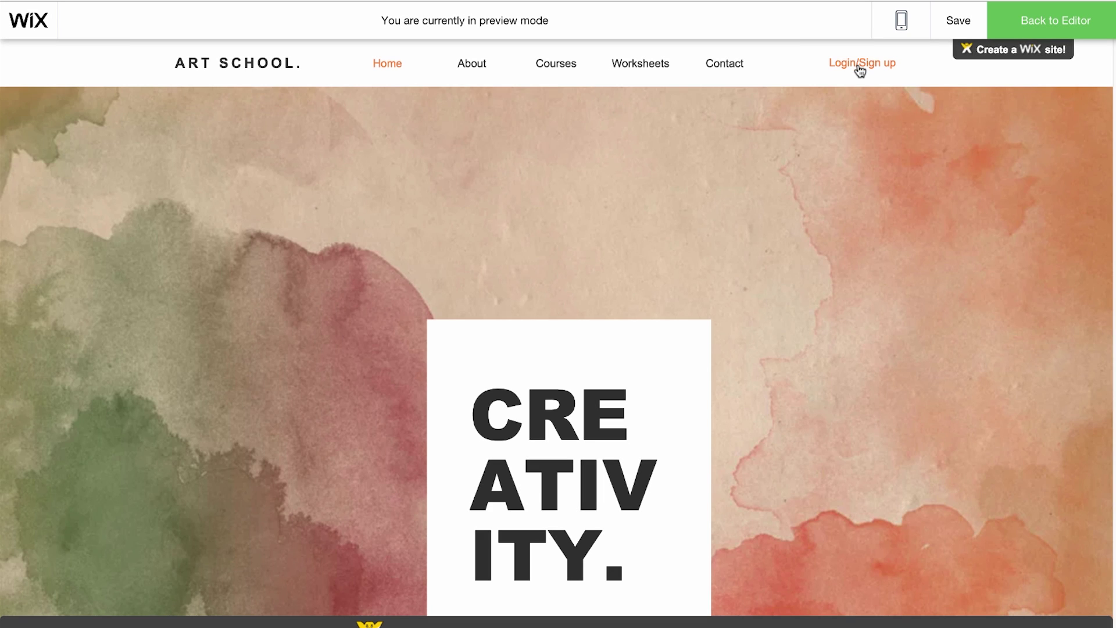
click(860, 64)
click(323, 265)
text(john)
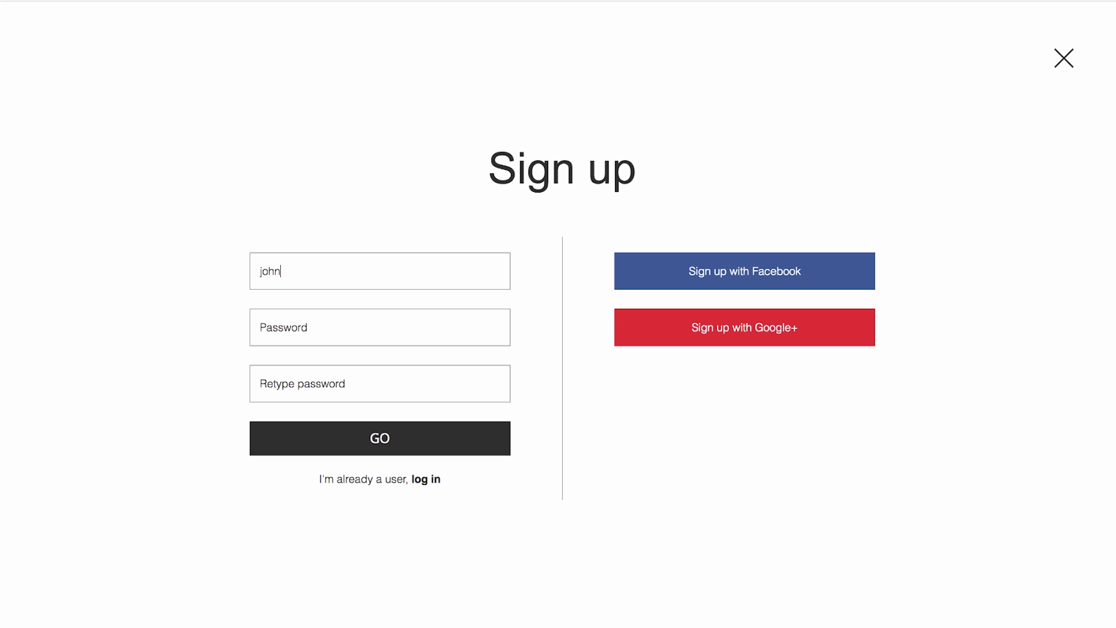
text(@email.com)
key(Tab)
text(••••••)
key(Tab)
text(••••••)
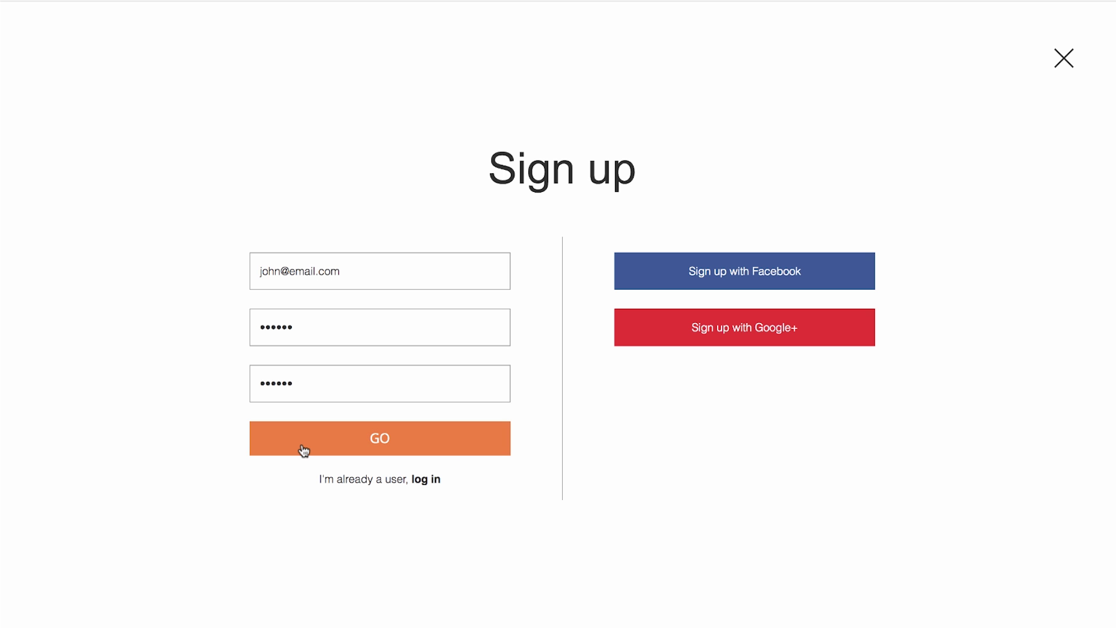
click(303, 450)
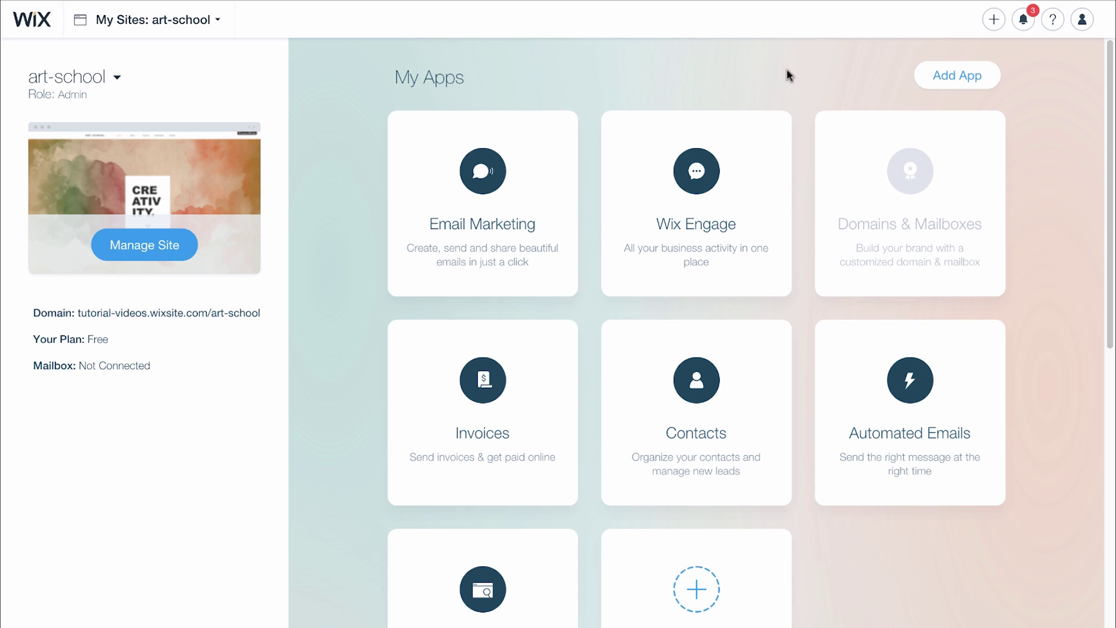
- Check the dashboard notifications, then open the Contacts app from My Apps
click(1023, 21)
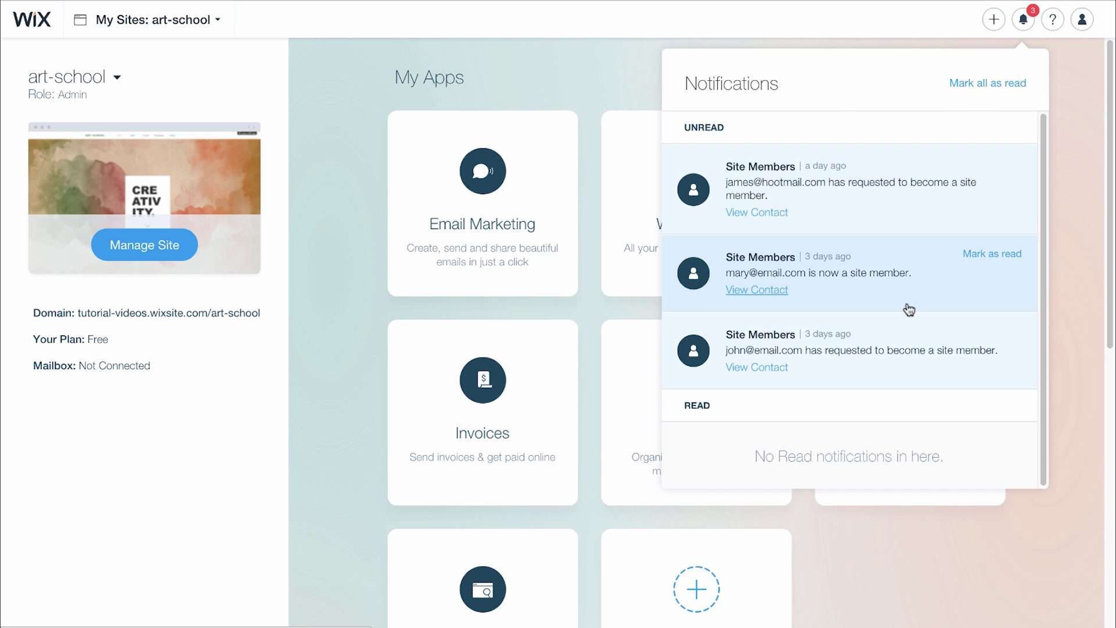
click(636, 75)
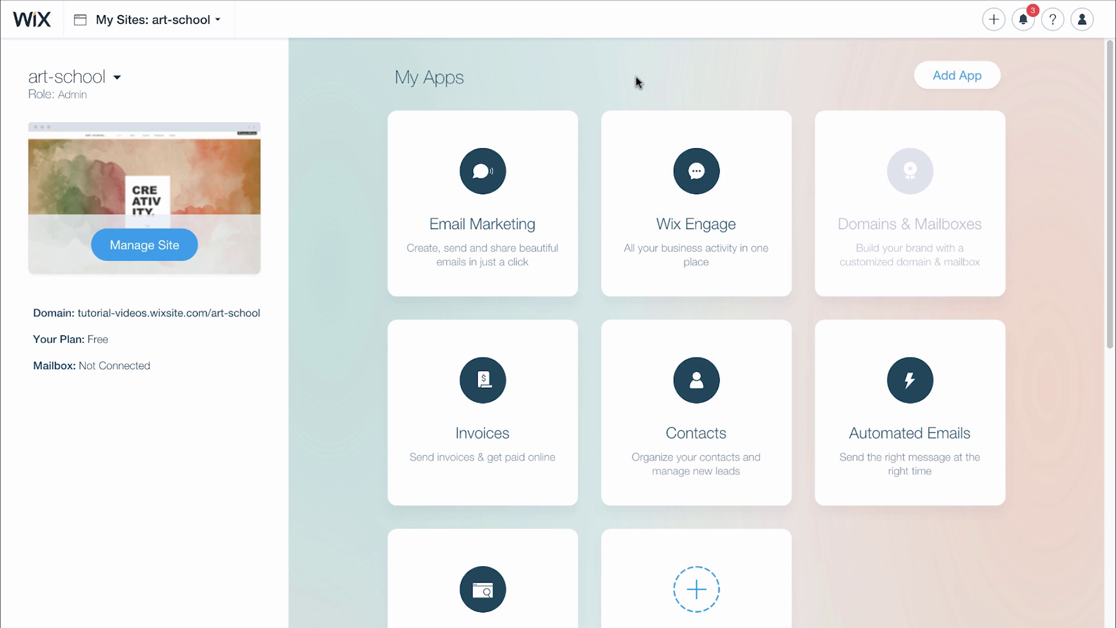
scroll(588, 145, down, 2)
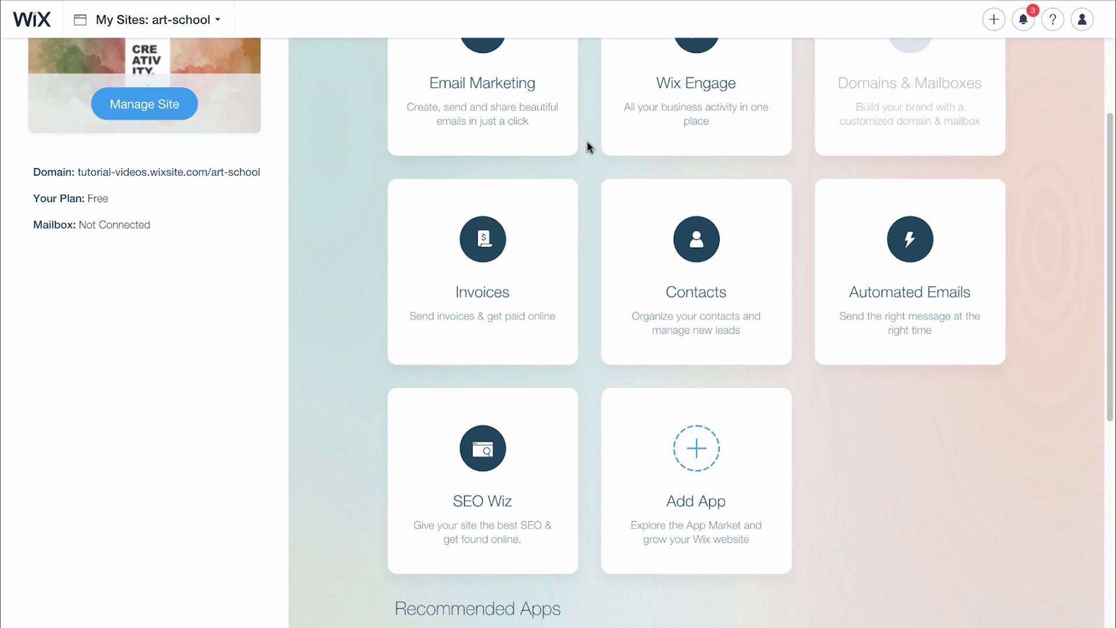
click(653, 216)
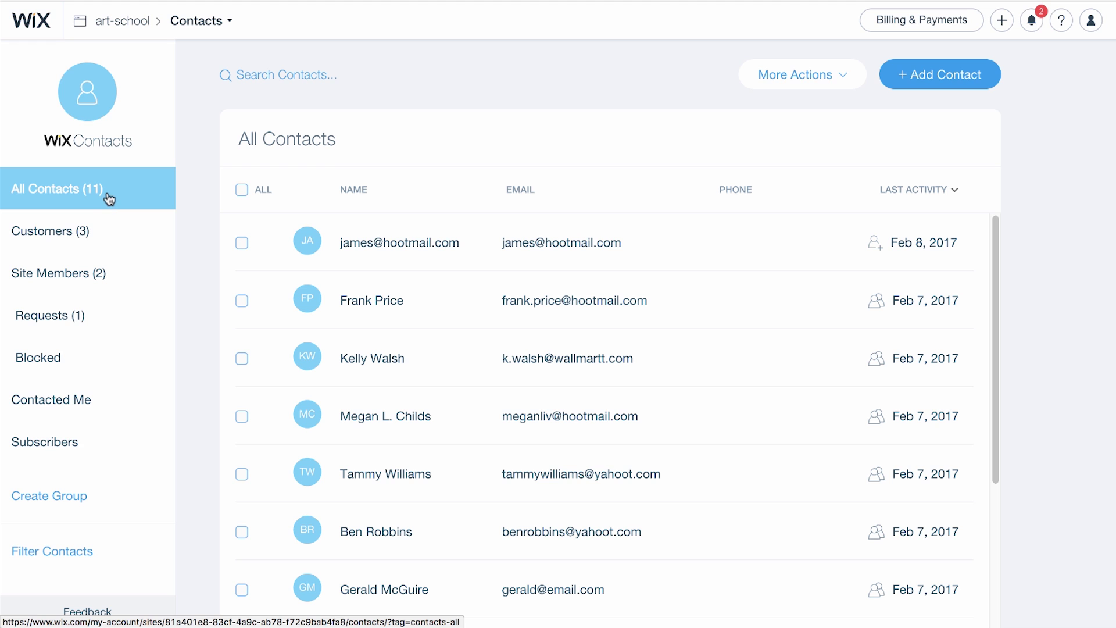
- Filter contacts to Customers, then to Site Members, and select the first member
click(87, 231)
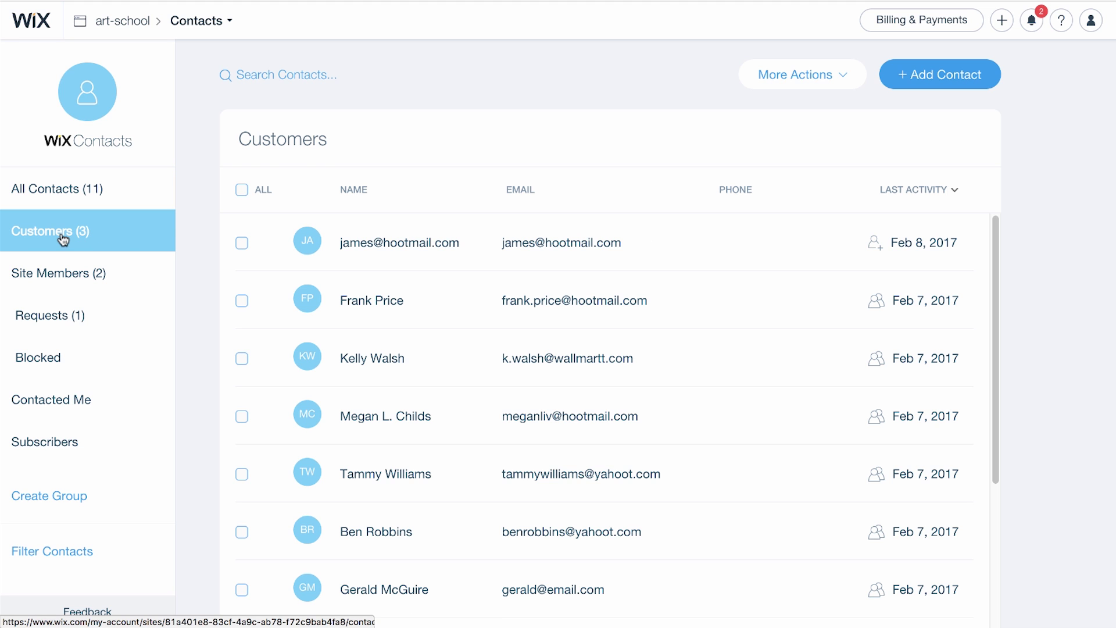
click(58, 276)
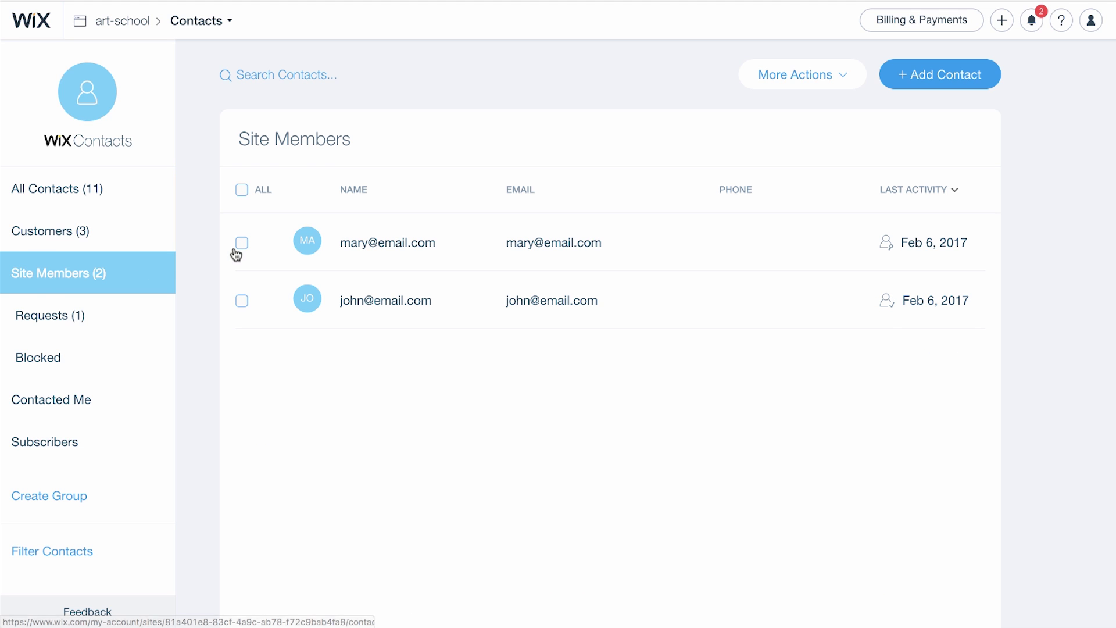
click(240, 244)
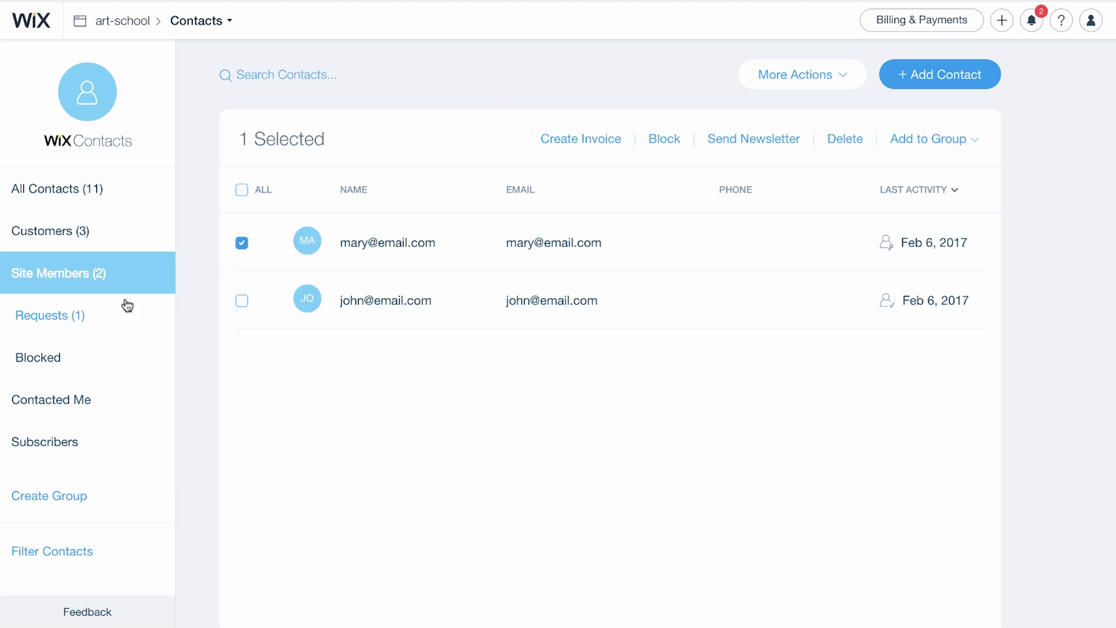
- Show the pending membership Requests and select the single request
click(68, 319)
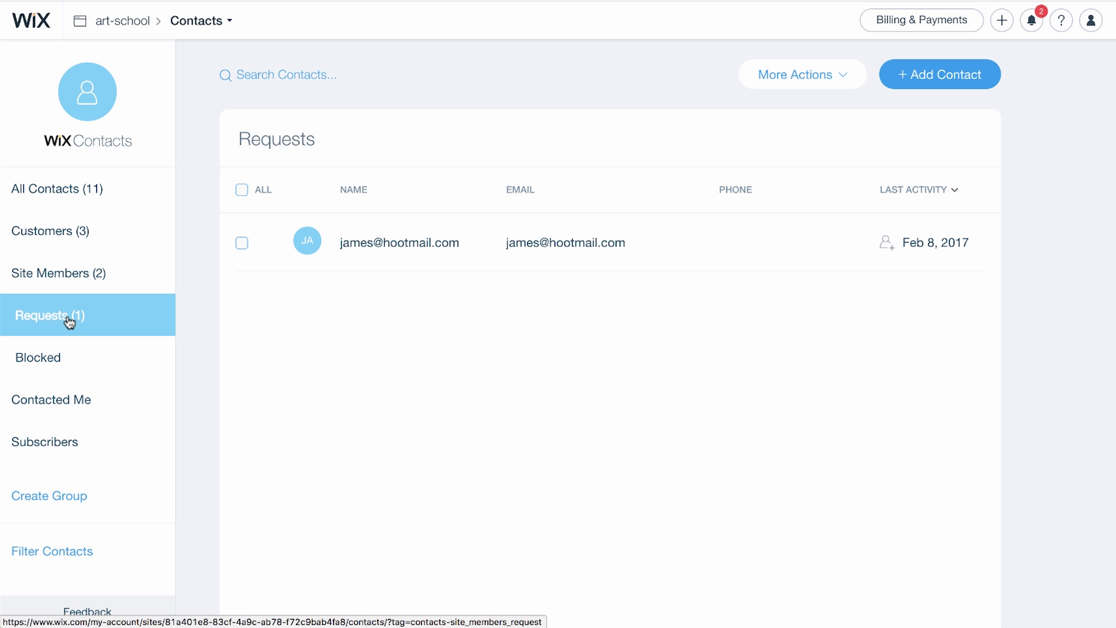
click(242, 243)
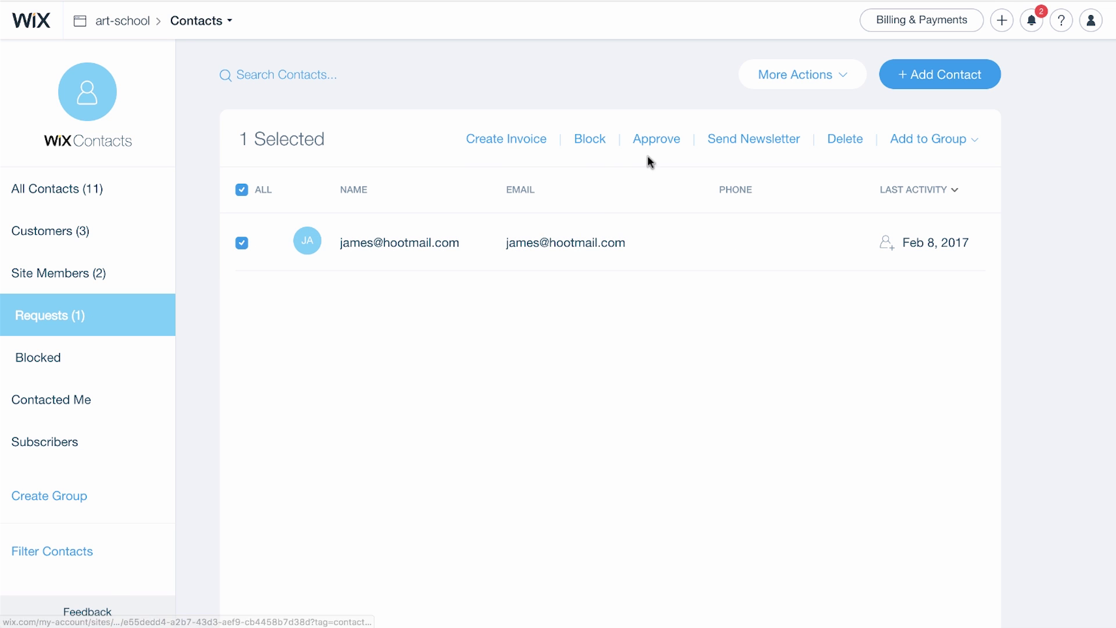